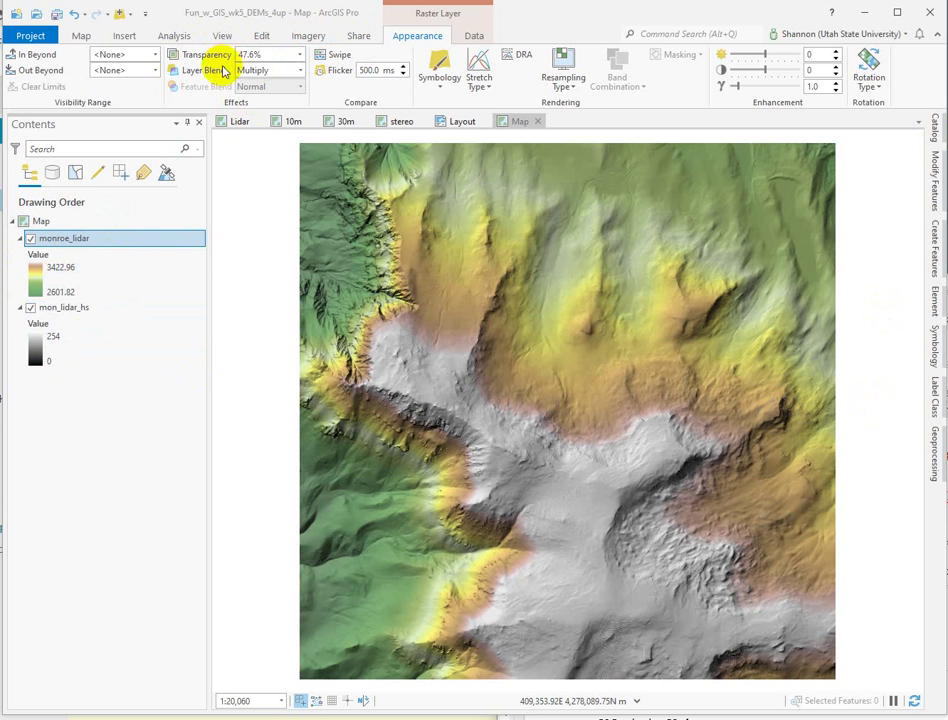
# Switch monroe_lidar's layer blend to Normal and back to Multiply to compare how each combines with the hillshade
pyautogui.click(301, 71)
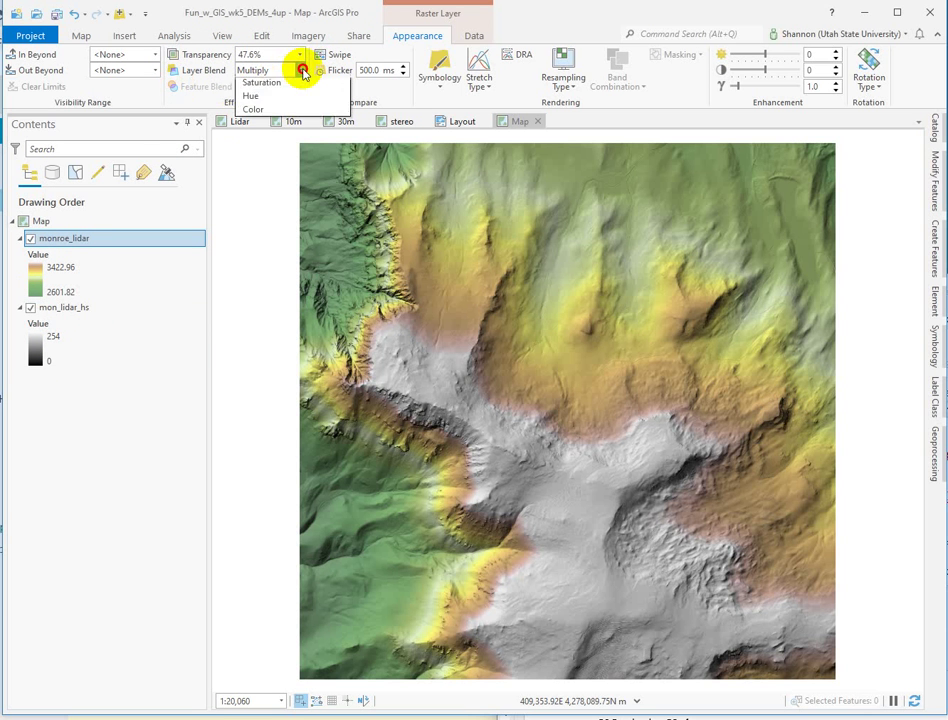
pyautogui.click(268, 102)
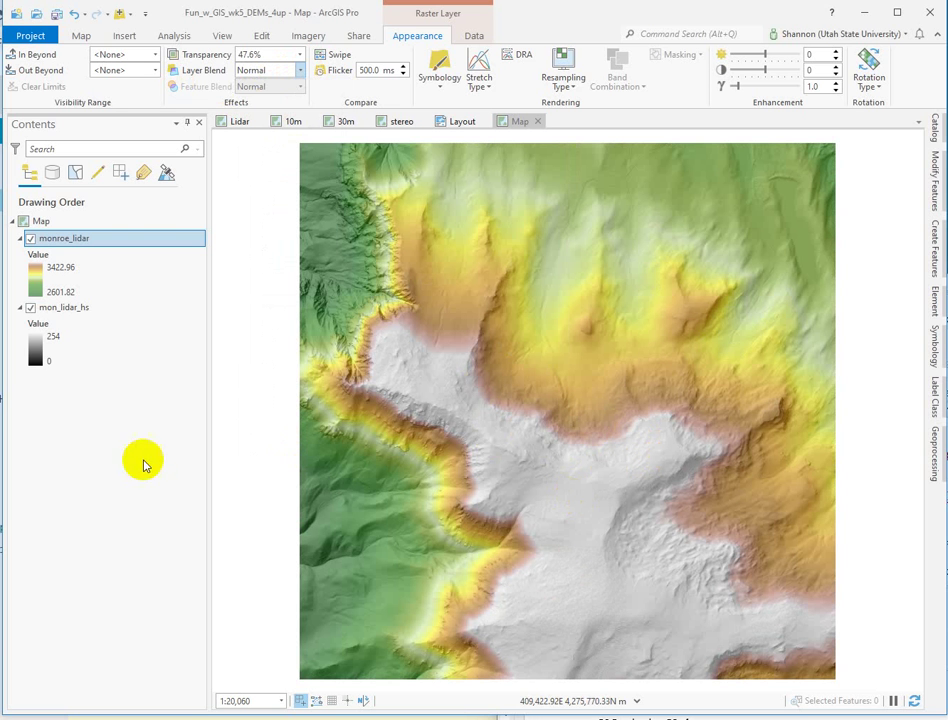
pyautogui.click(298, 71)
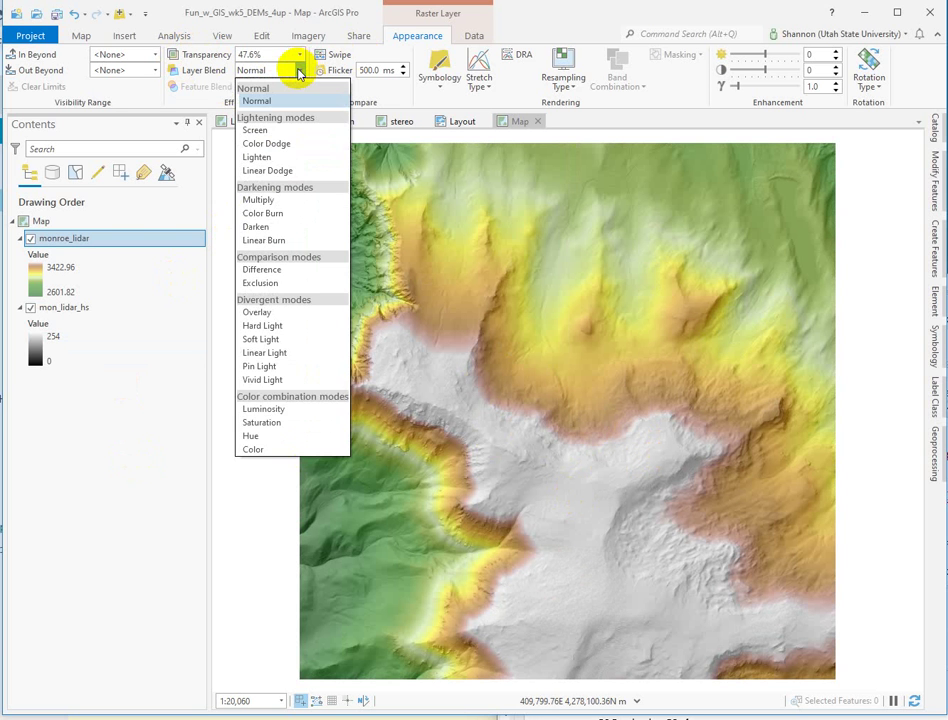
pyautogui.click(304, 199)
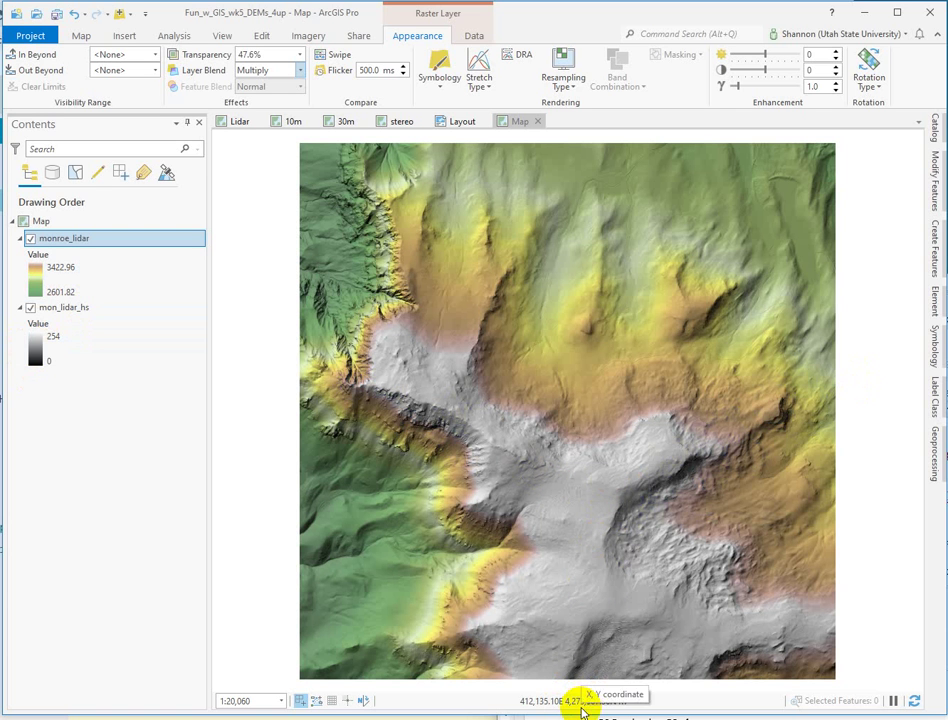
pyautogui.click(500, 548)
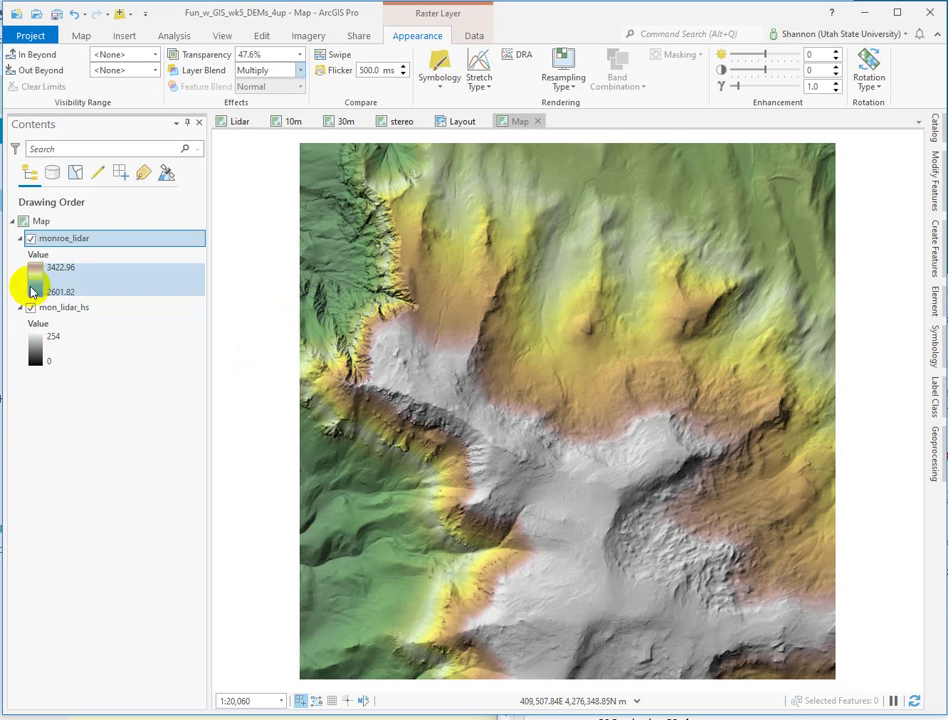
# Invert the mon_lidar_hs hillshade's grayscale color ramp so that high values are black and low values white
pyautogui.click(35, 340)
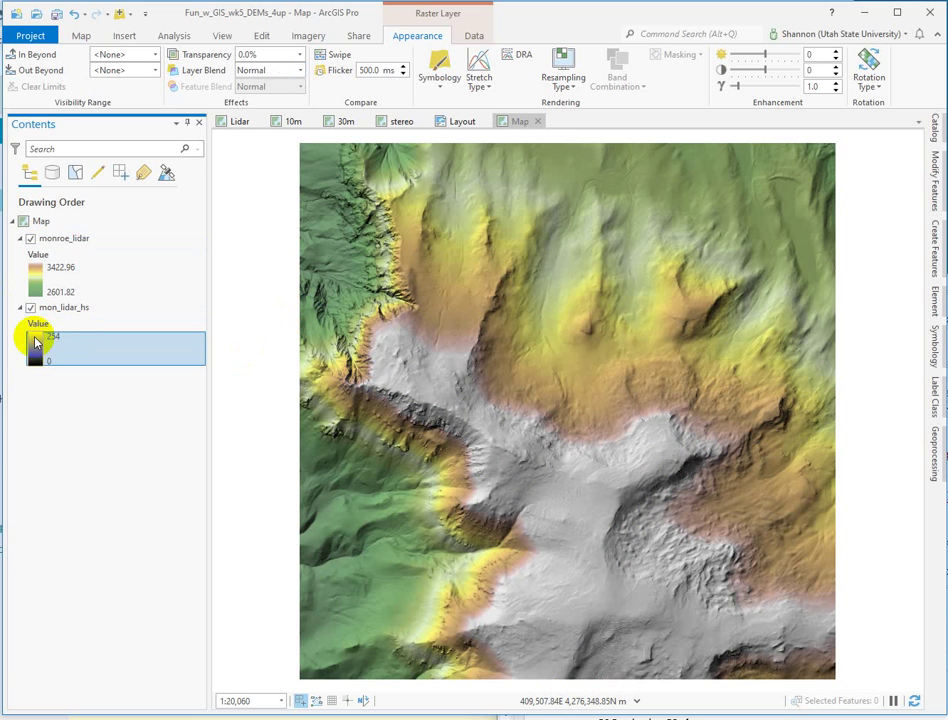
pyautogui.click(35, 342)
pyautogui.click(46, 366)
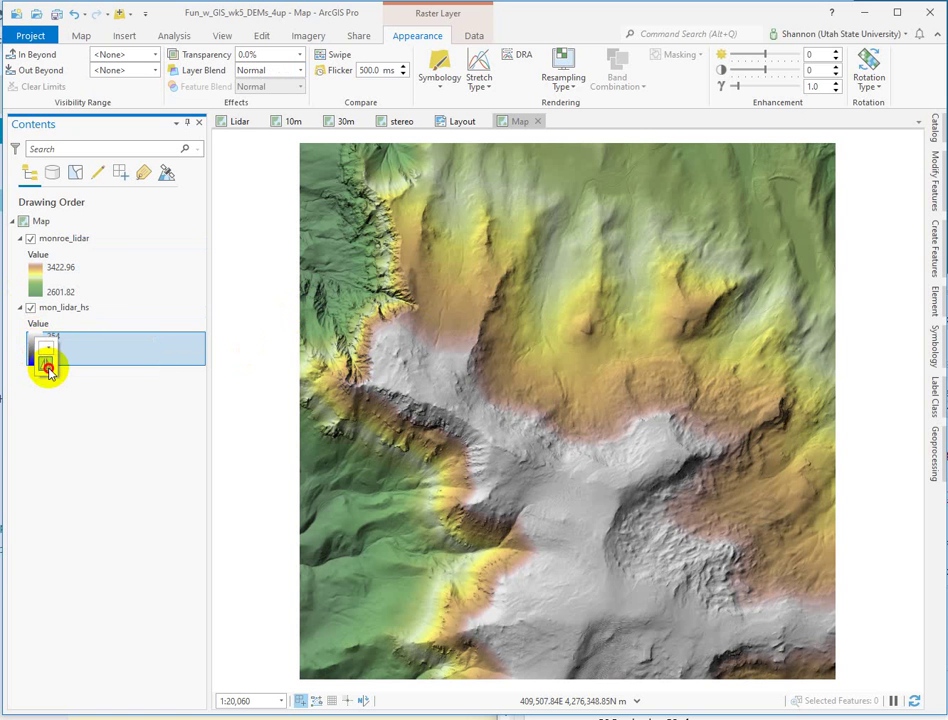
pyautogui.click(66, 405)
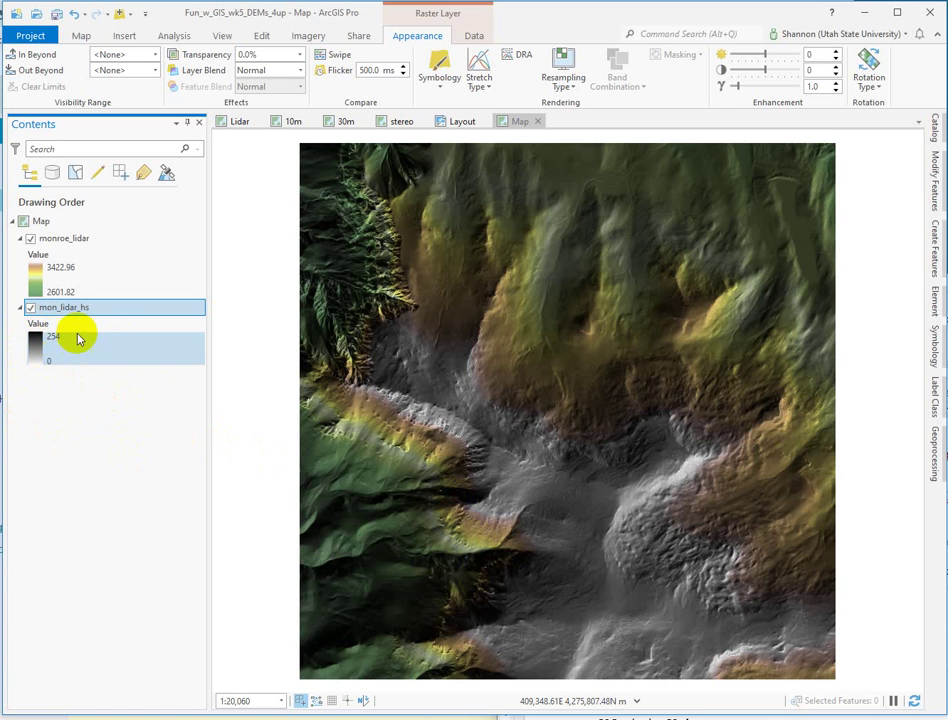
# Restore the mon_lidar_hs grayscale ramp with black for low values and white for high values
pyautogui.click(35, 342)
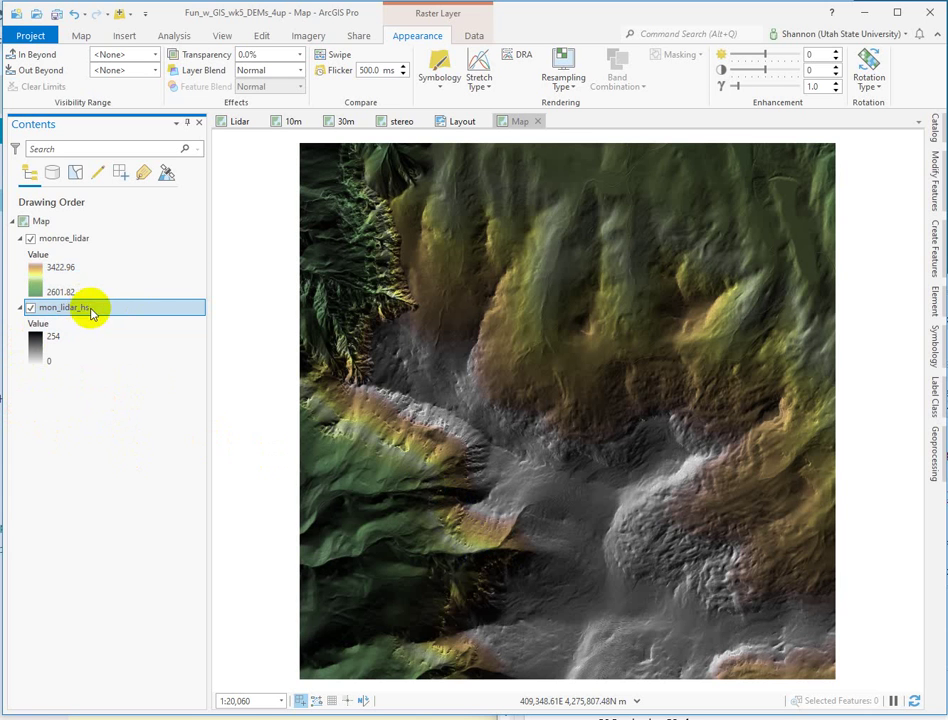
pyautogui.click(30, 356)
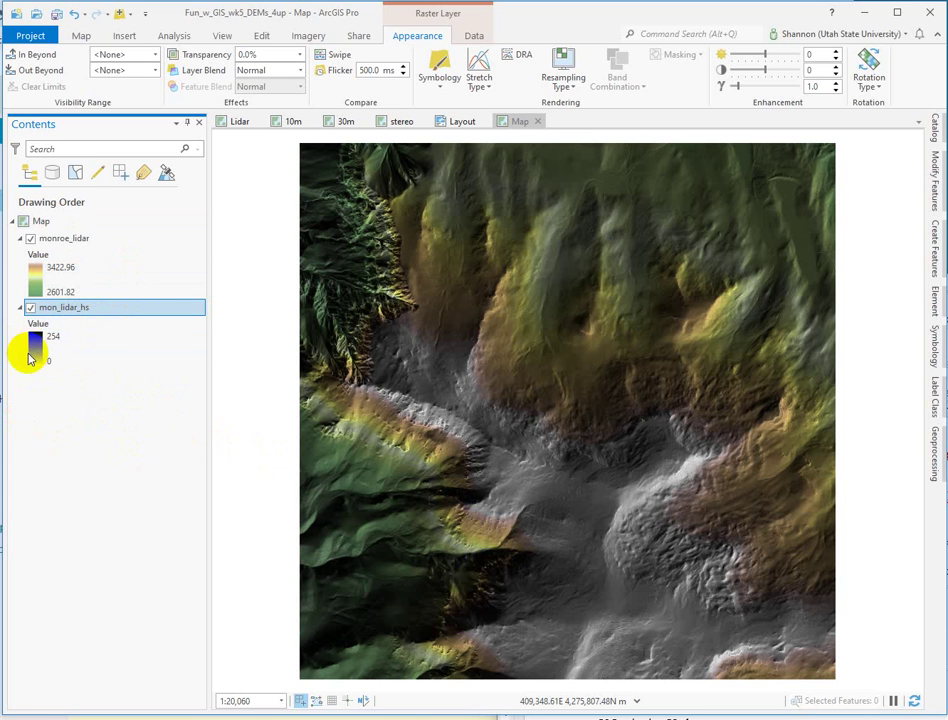
pyautogui.click(35, 341)
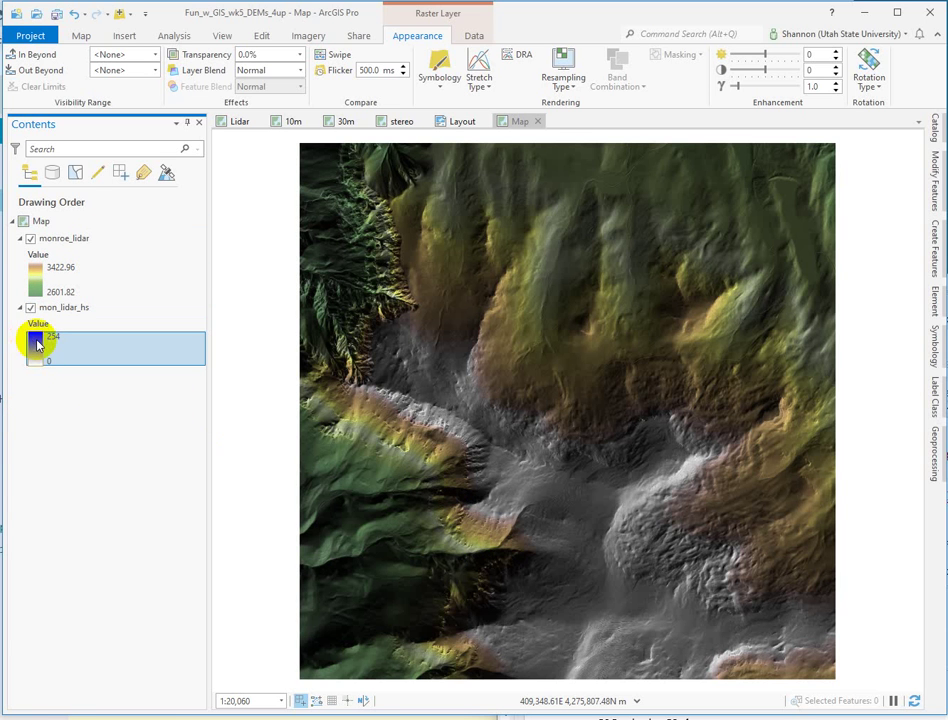
pyautogui.moveTo(70, 383); pyautogui.dragTo(47, 377)
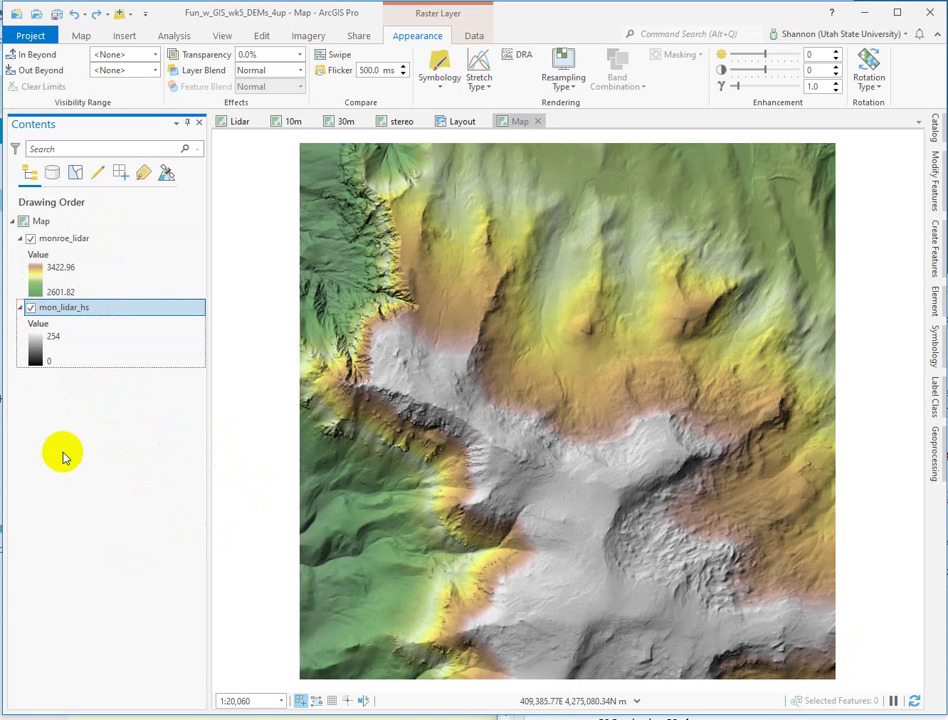
# Apply a dark brown to pale yellow color ramp to mon_lidar_hs and check it with monroe_lidar hidden and shown
pyautogui.click(40, 346)
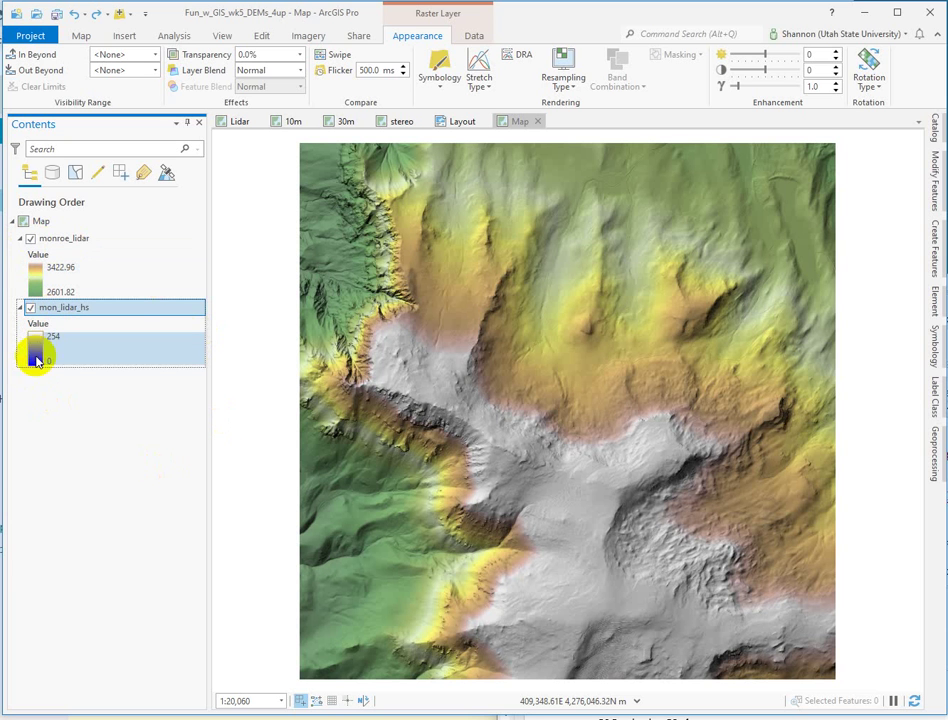
pyautogui.click(30, 238)
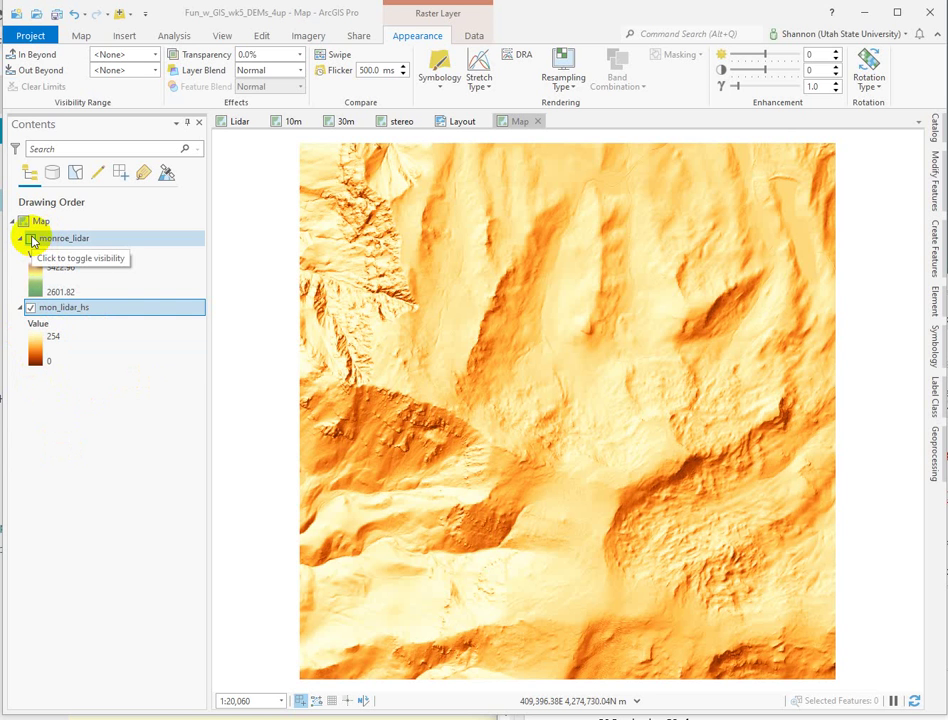
pyautogui.click(31, 239)
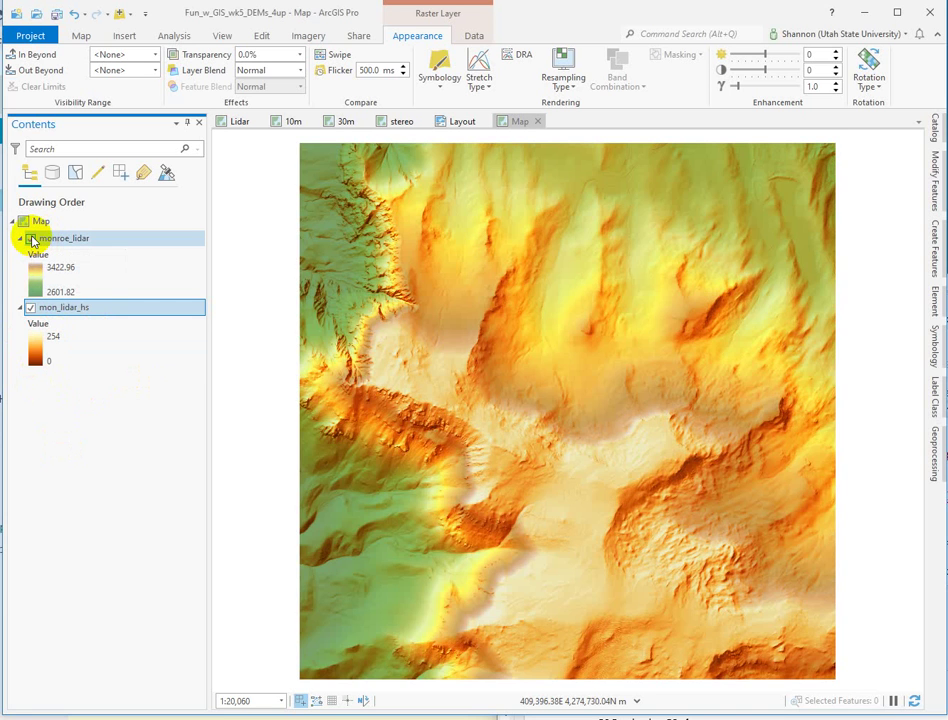
# Apply a green-yellow-brown elevation color ramp to mon_lidar_hs and check monroe_lidar with the hillshade hidden and shown again
pyautogui.click(36, 348)
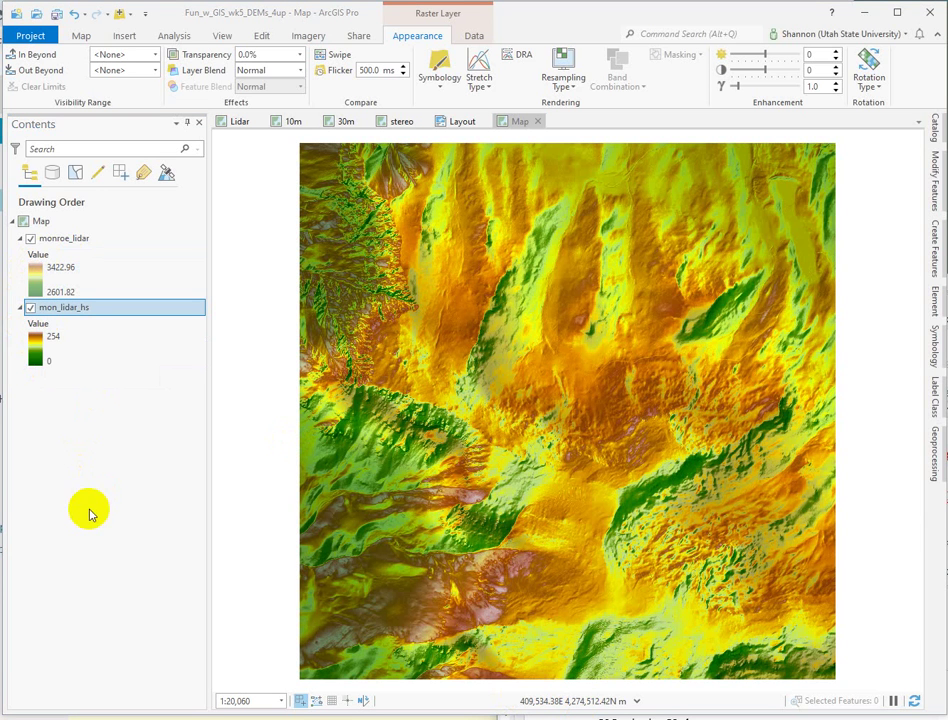
pyautogui.click(30, 308)
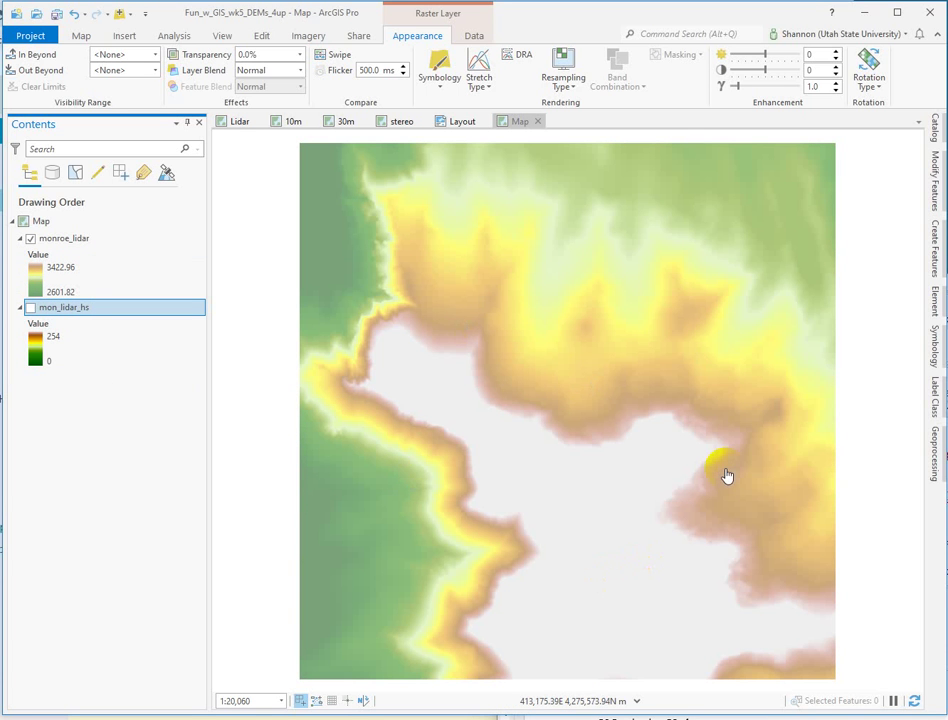
pyautogui.click(655, 583)
pyautogui.click(459, 398)
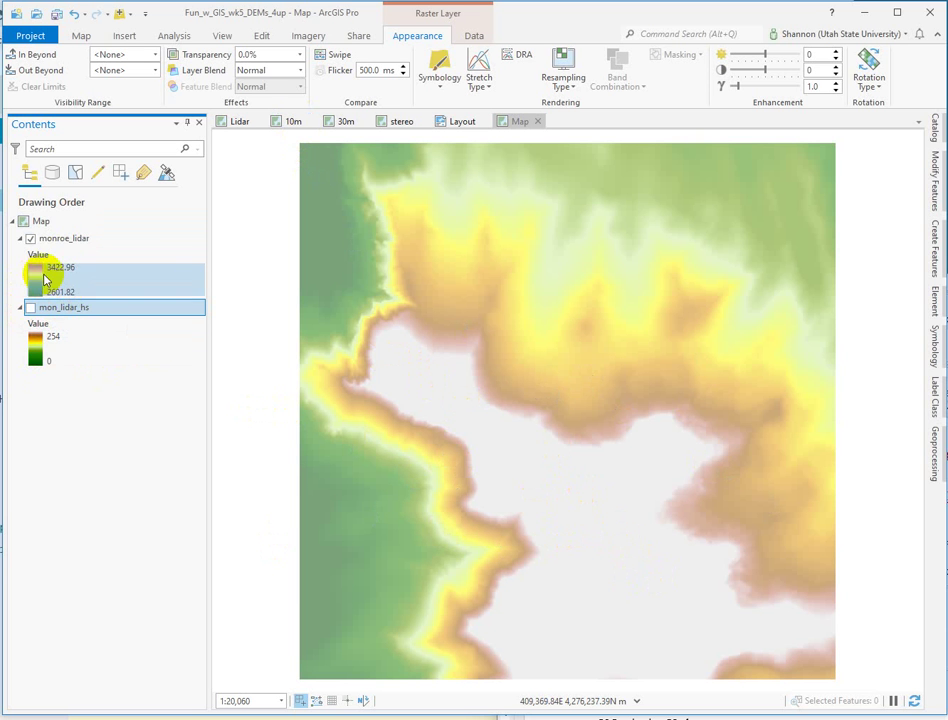
pyautogui.click(30, 308)
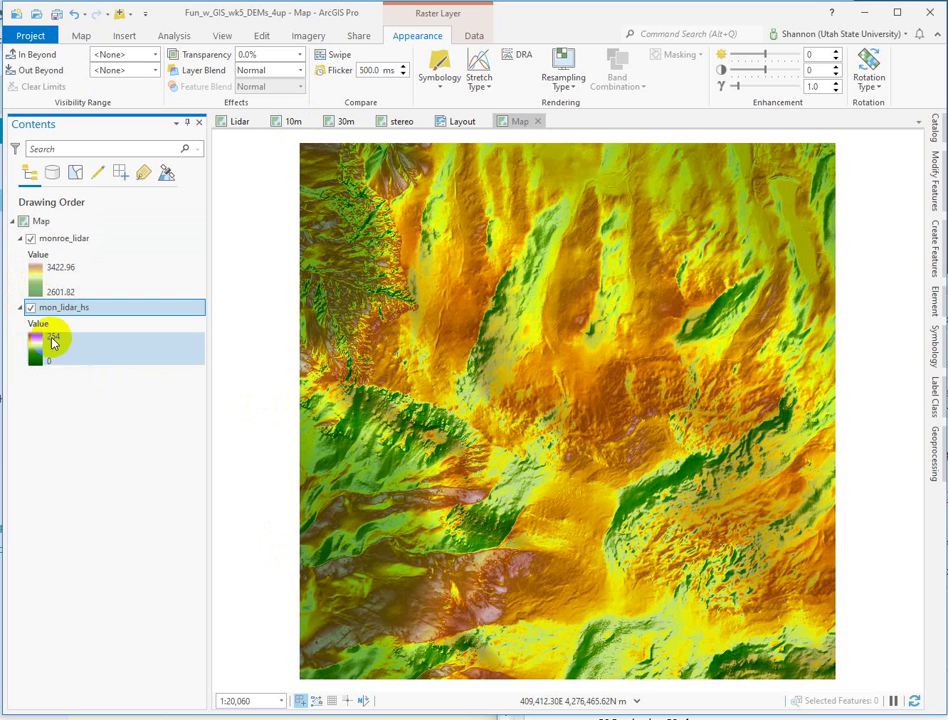
# Hide monroe_lidar to examine how the multicolor ramp shades the hillshade's slopes, and turn the layer back on
pyautogui.click(28, 238)
pyautogui.click(29, 240)
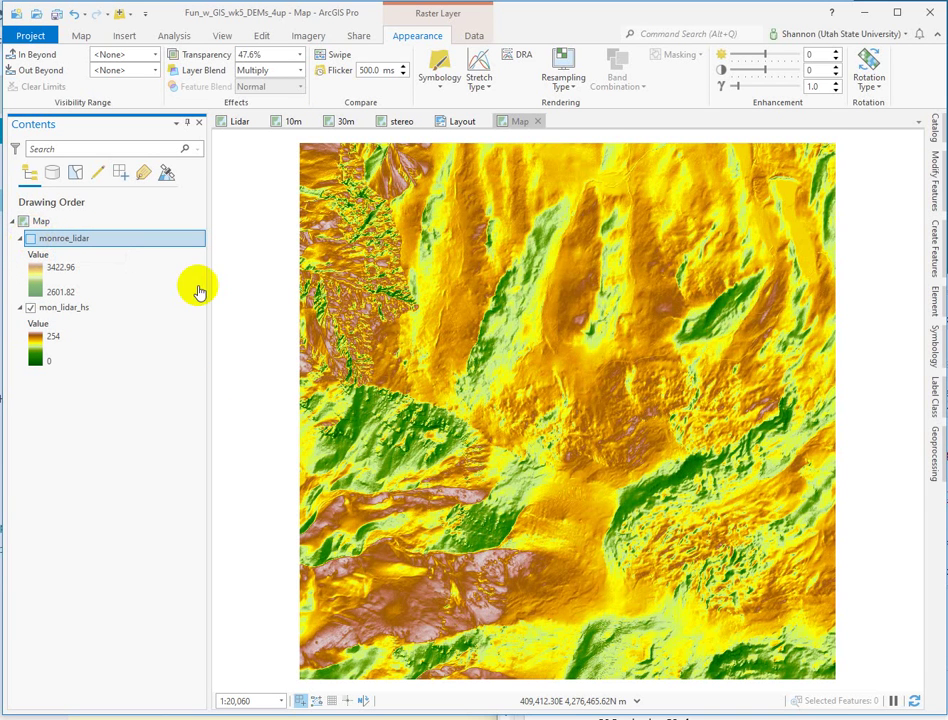
pyautogui.click(394, 385)
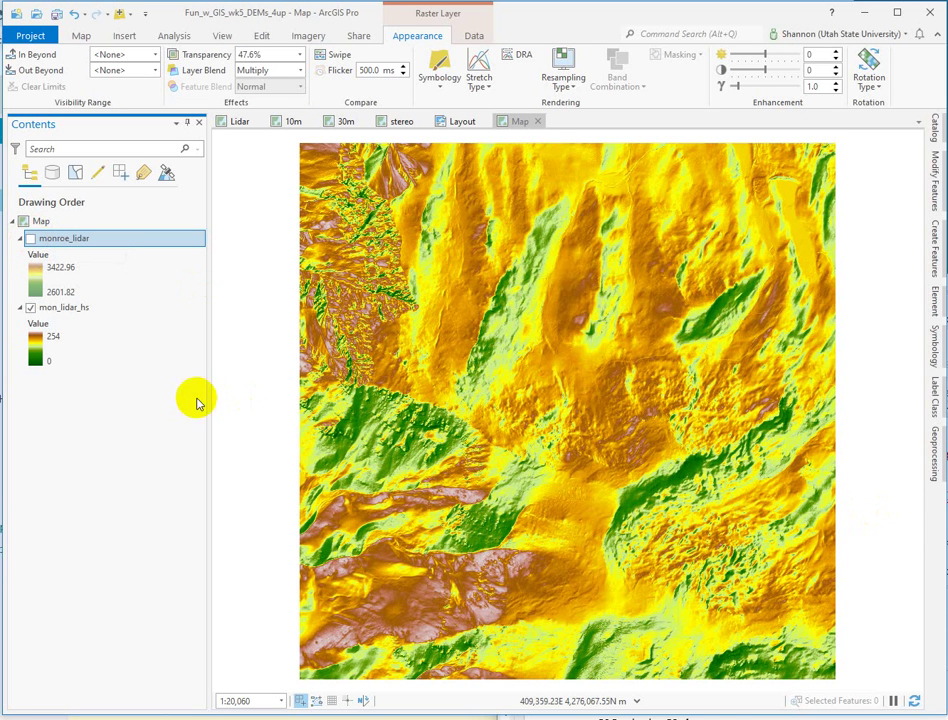
pyautogui.click(35, 358)
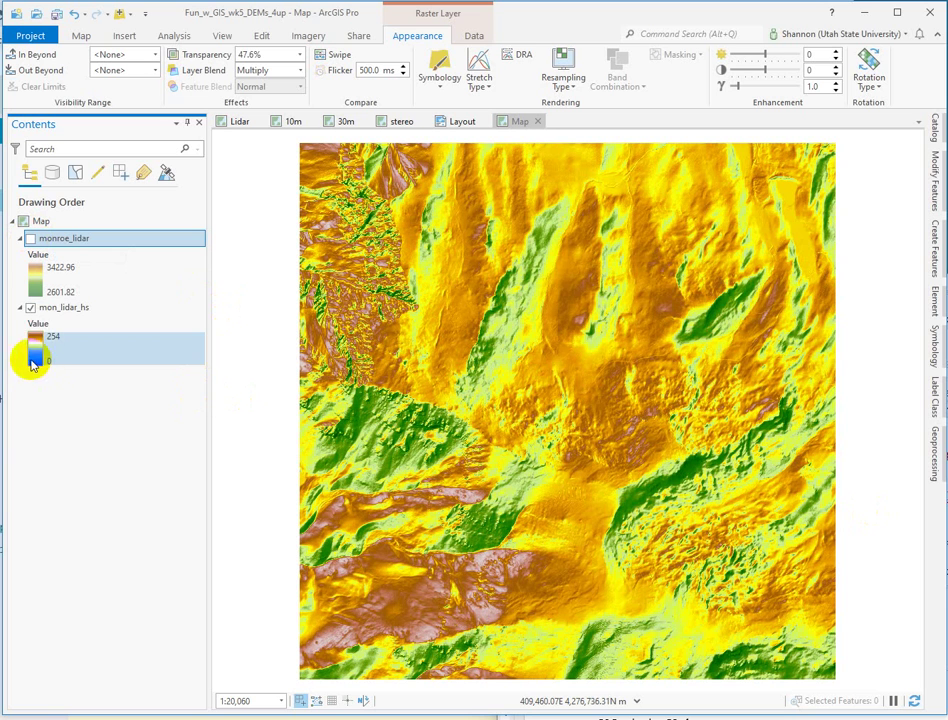
pyautogui.click(476, 455)
pyautogui.click(37, 345)
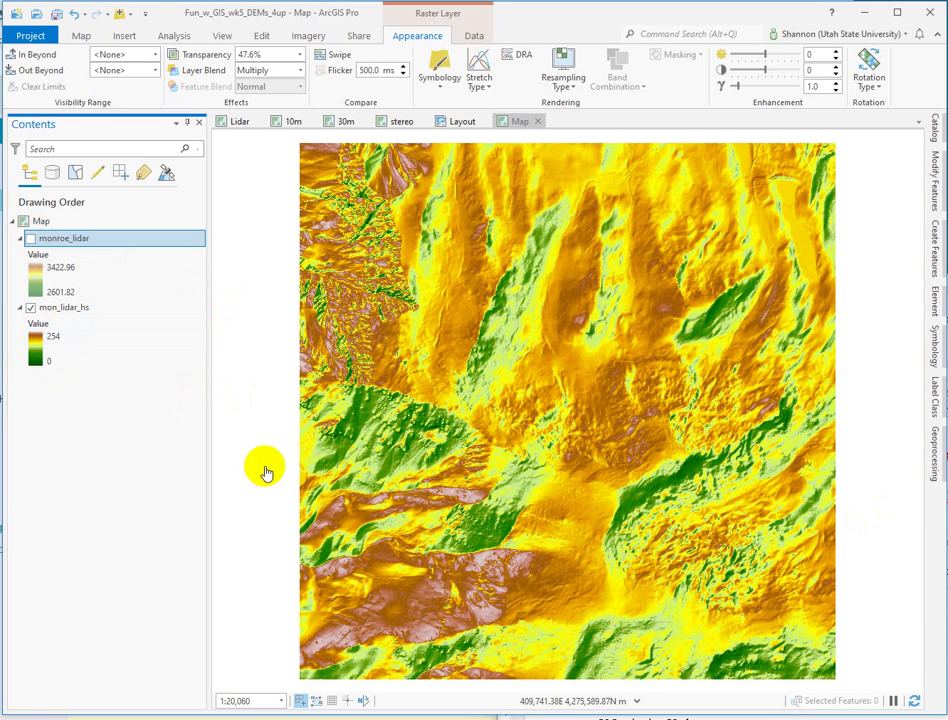
pyautogui.click(47, 328)
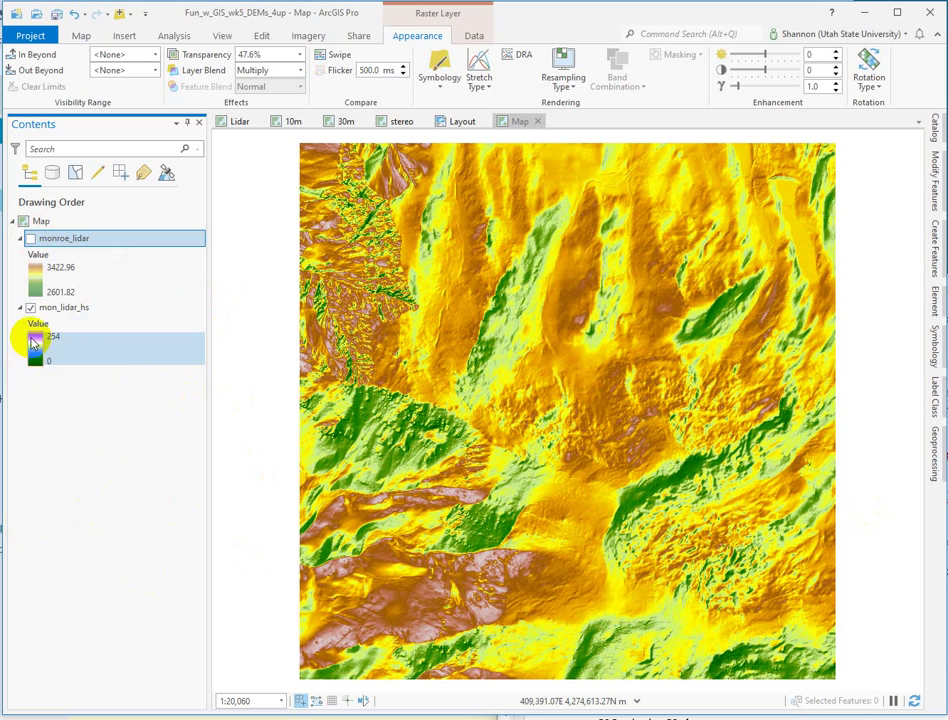
pyautogui.click(28, 366)
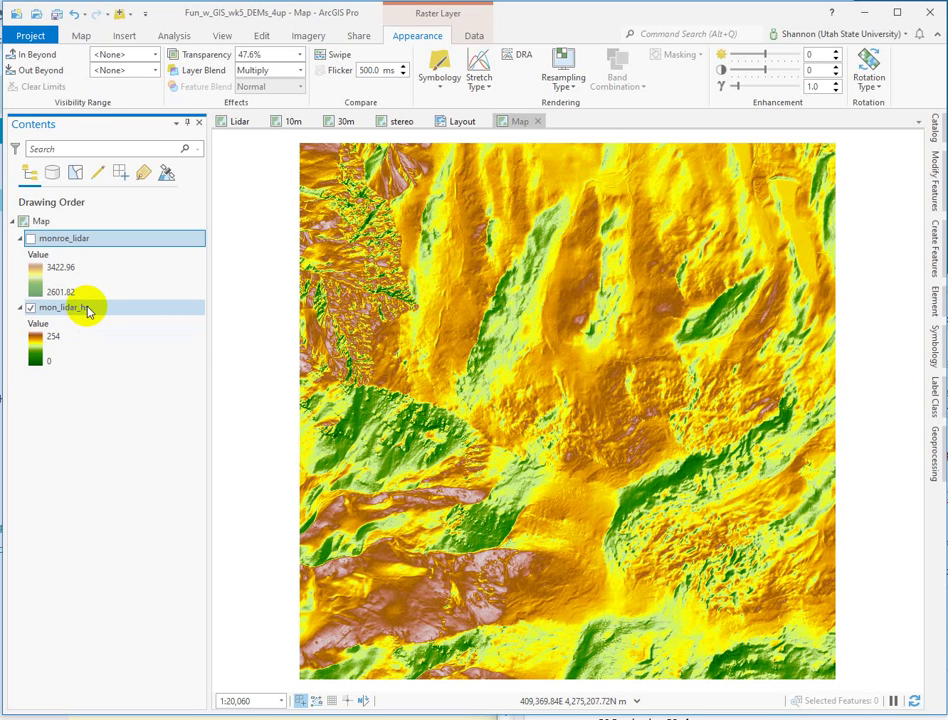
pyautogui.click(30, 238)
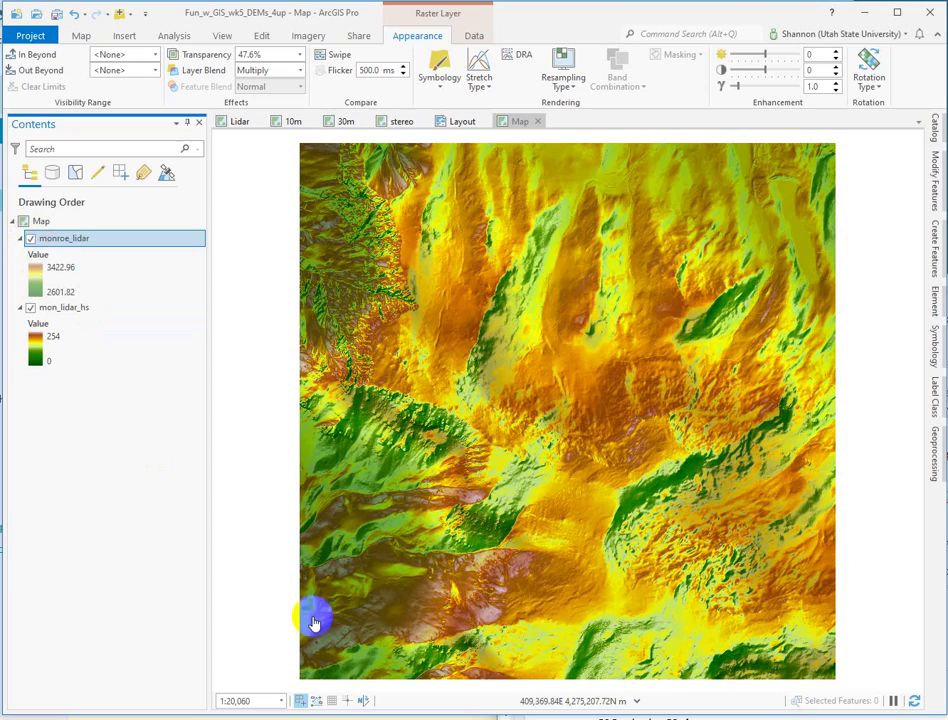